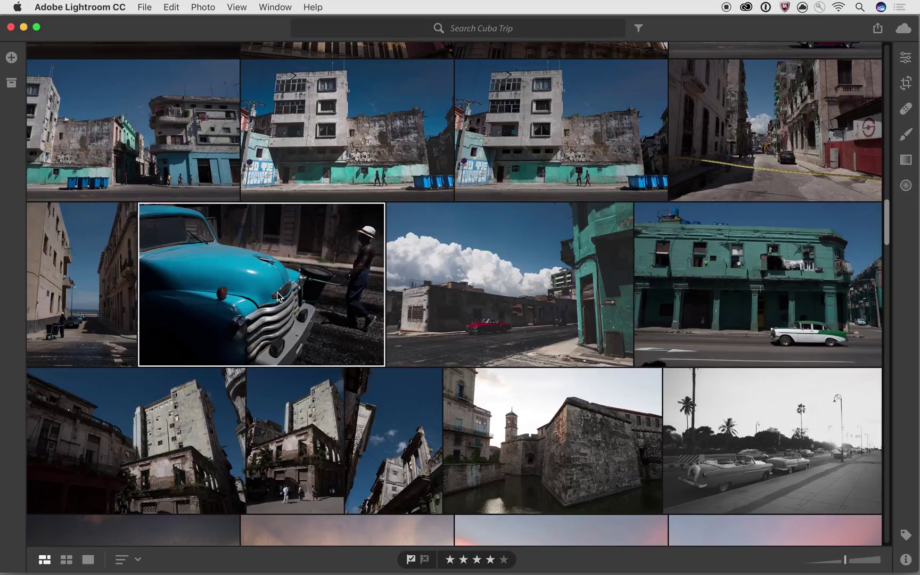
Open the blue vintage truck photo from the Cuba Trip grid as a single large image
{"action": "double_click", "coordinate": [303, 305]}
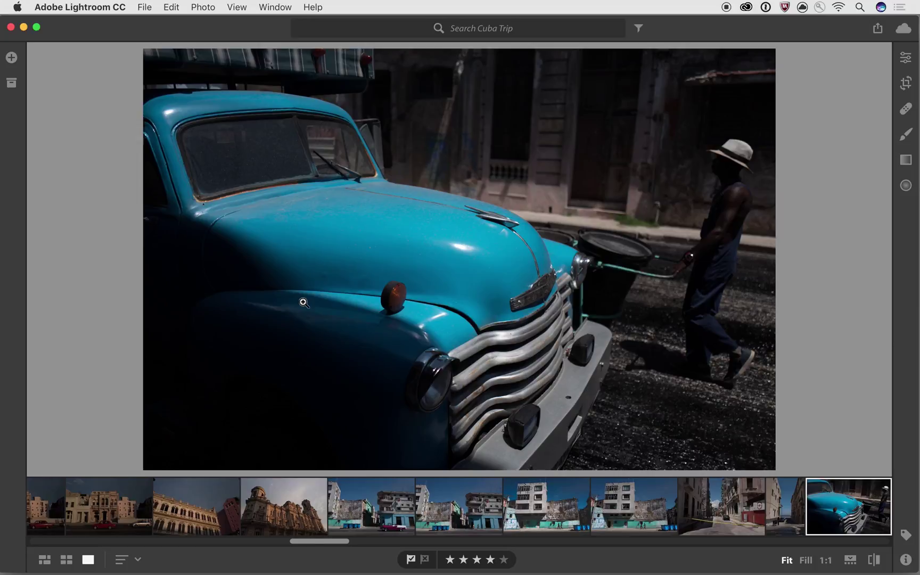
Show the Edit panel's Light, Color and Effects adjustments and hide the filmstrip
{"action": "left_click", "coordinate": [907, 60]}
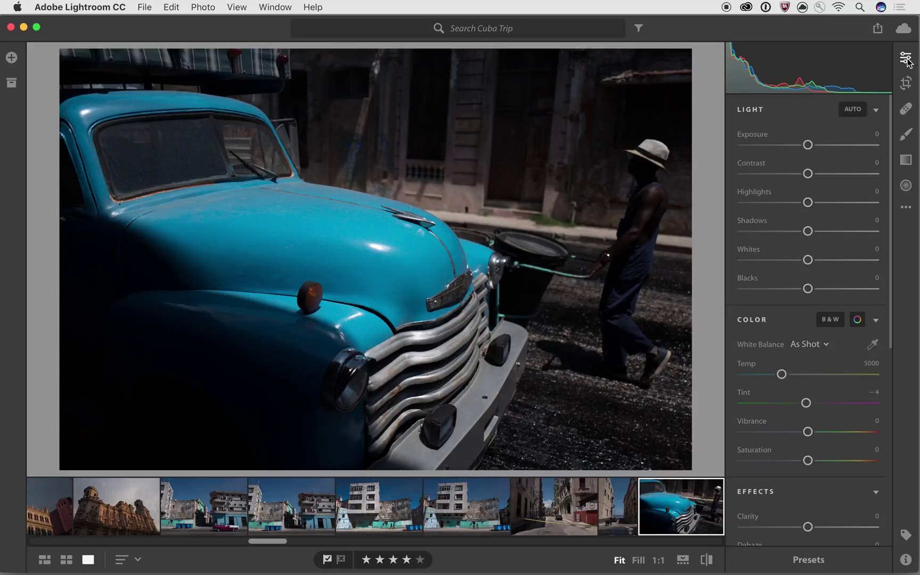
{"action": "left_click", "coordinate": [683, 560]}
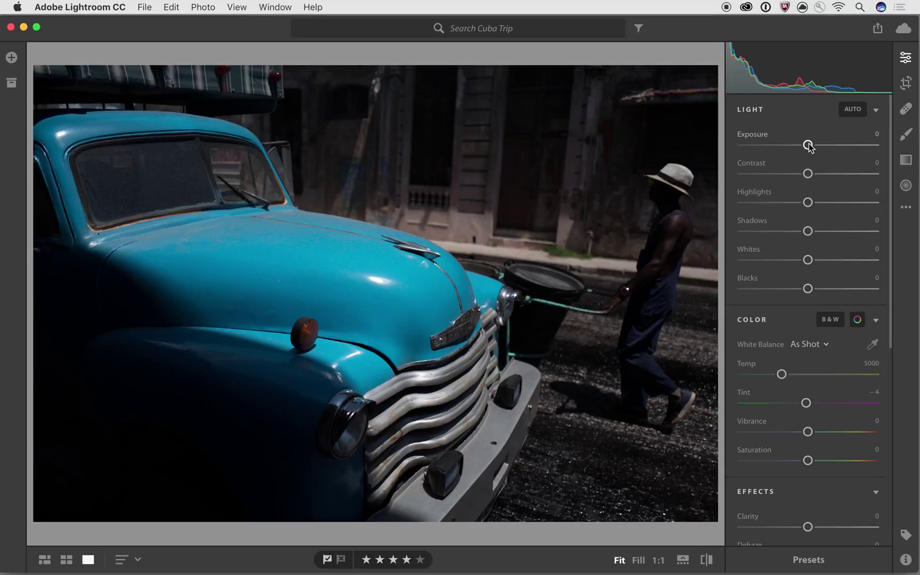
Try higher Exposure values up to about +3.30, then settle back at +1.28
{"action": "mouse_move", "coordinate": [808, 144]}
{"action": "left_mouse_down"}
{"action": "mouse_move", "coordinate": [857, 146]}
{"action": "mouse_move", "coordinate": [789, 154]}
{"action": "mouse_move", "coordinate": [821, 146]}
{"action": "left_mouse_up"}
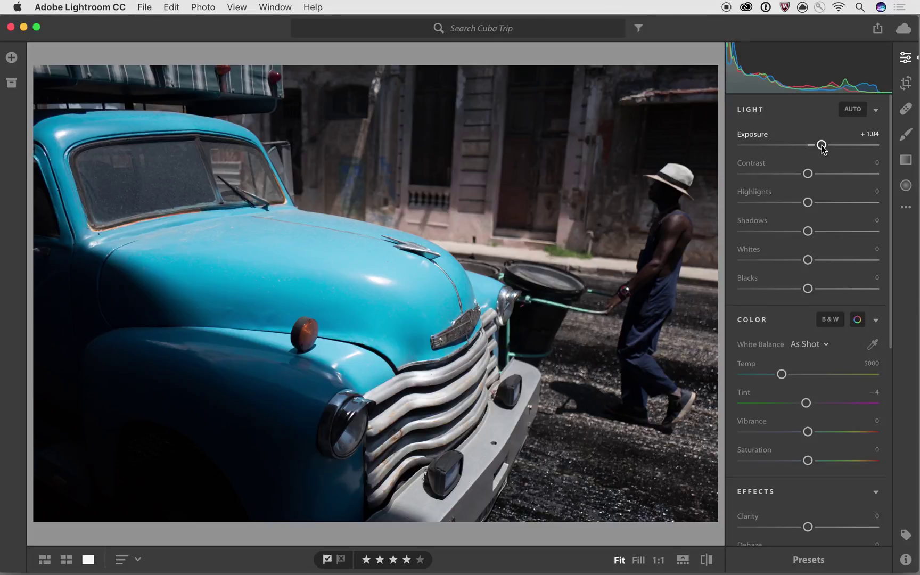
{"action": "left_click_drag", "start_coordinate": [822, 146], "coordinate": [841, 152]}
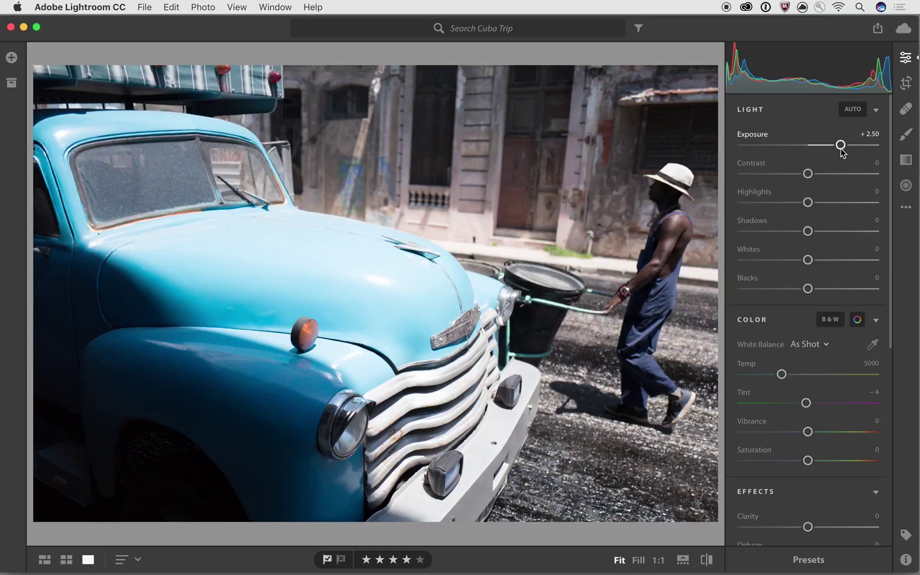
{"action": "left_click_drag", "start_coordinate": [841, 153], "coordinate": [852, 153]}
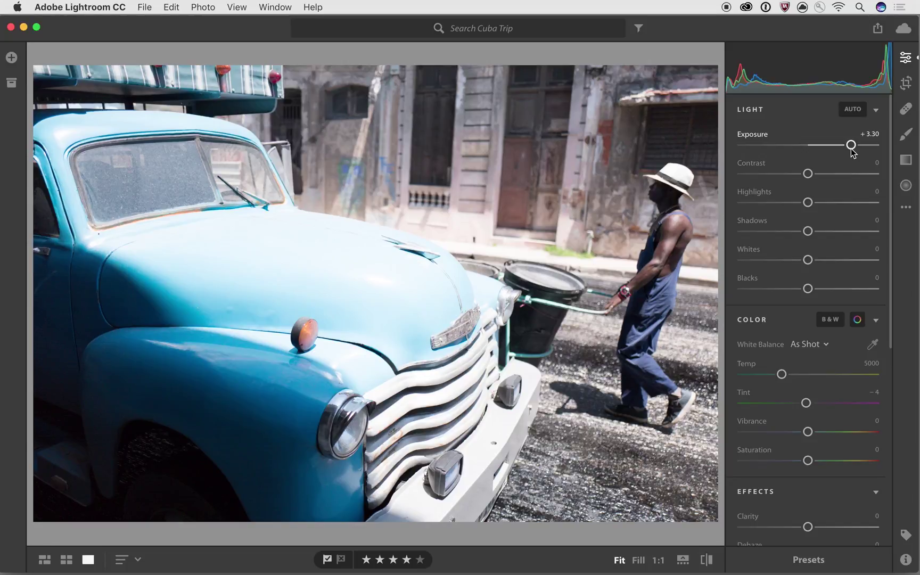
{"action": "left_click_drag", "start_coordinate": [851, 151], "coordinate": [824, 145]}
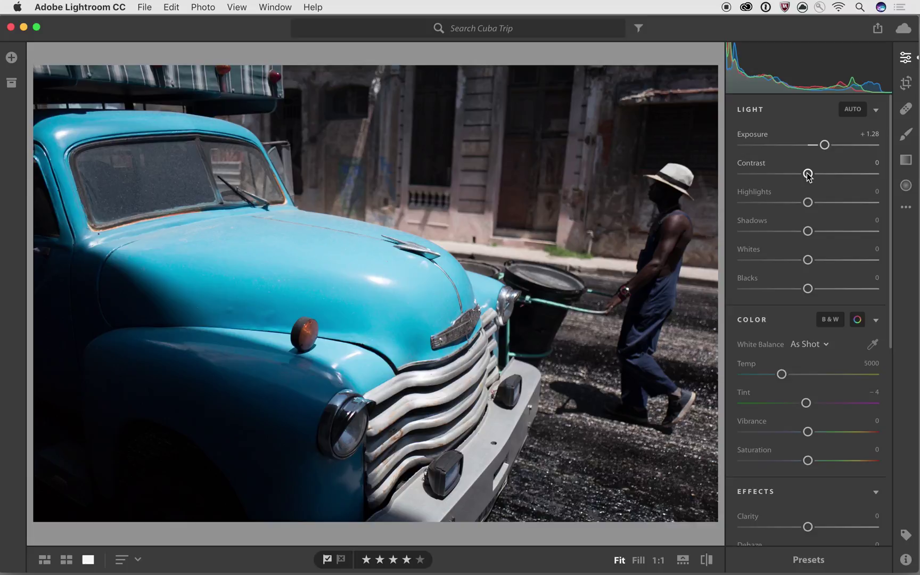
Raise the truck photo's Contrast, then ease it back to +40
{"action": "left_click_drag", "start_coordinate": [807, 174], "coordinate": [844, 178]}
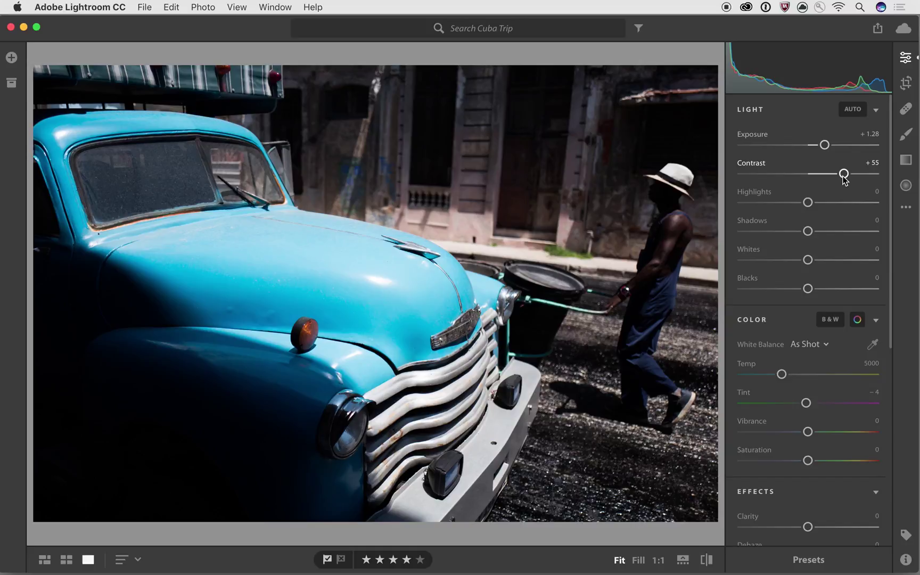
{"action": "mouse_move", "coordinate": [843, 176]}
{"action": "left_mouse_down"}
{"action": "mouse_move", "coordinate": [854, 177]}
{"action": "mouse_move", "coordinate": [835, 179]}
{"action": "left_mouse_up"}
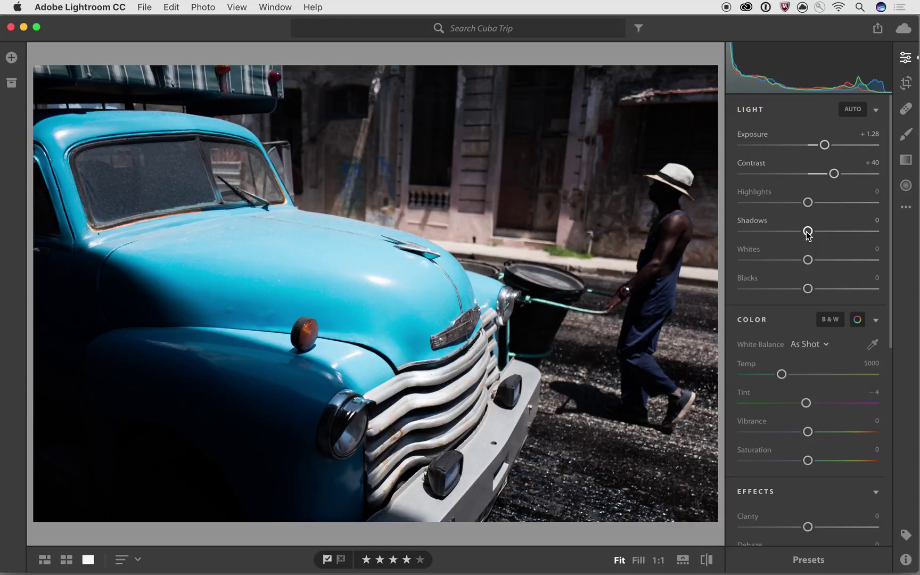
Set Shadows to +60 and Highlights to -43 on the truck photo
{"action": "left_click_drag", "start_coordinate": [807, 235], "coordinate": [870, 235]}
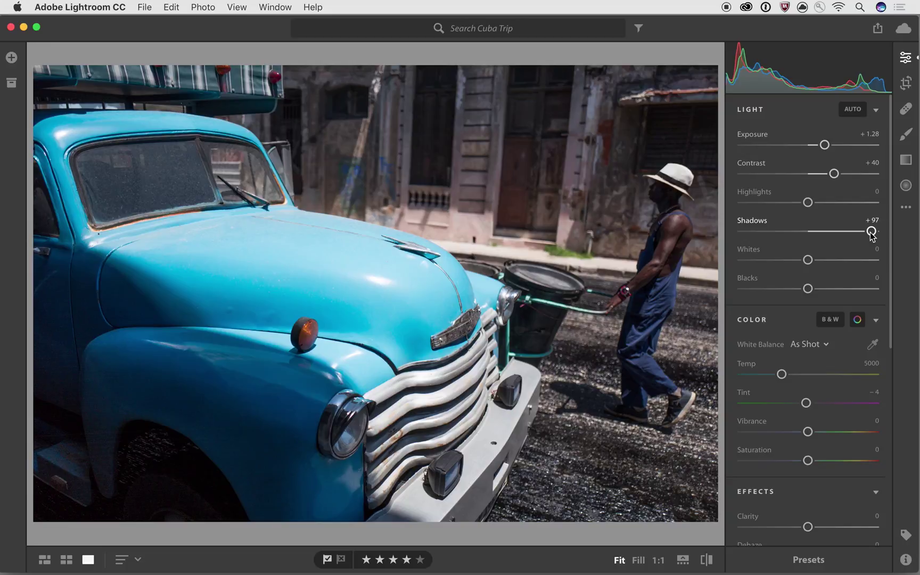
{"action": "left_click_drag", "start_coordinate": [871, 235], "coordinate": [849, 234]}
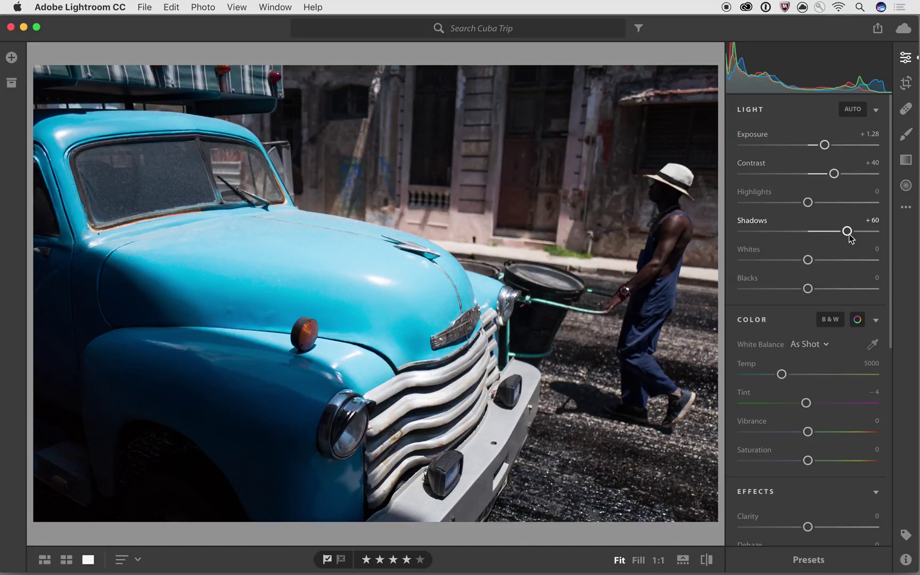
{"action": "left_click_drag", "start_coordinate": [807, 203], "coordinate": [779, 204]}
{"action": "left_click", "coordinate": [802, 203]}
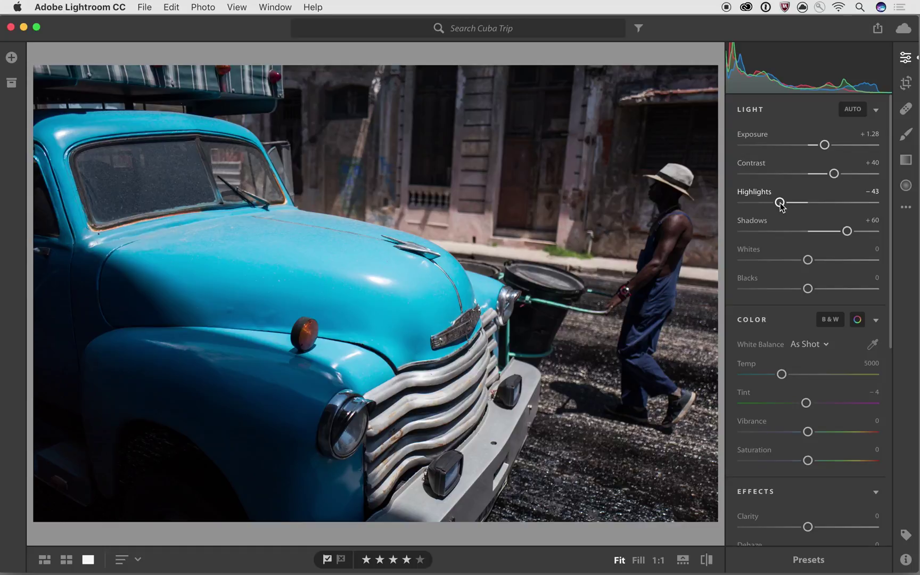
Retune the Light sliders: Highlights -67, Shadows +66, Contrast +24, Exposure +1.58, Whites -10
{"action": "mouse_move", "coordinate": [781, 207]}
{"action": "left_mouse_down"}
{"action": "mouse_move", "coordinate": [753, 206]}
{"action": "mouse_move", "coordinate": [765, 209]}
{"action": "left_mouse_up"}
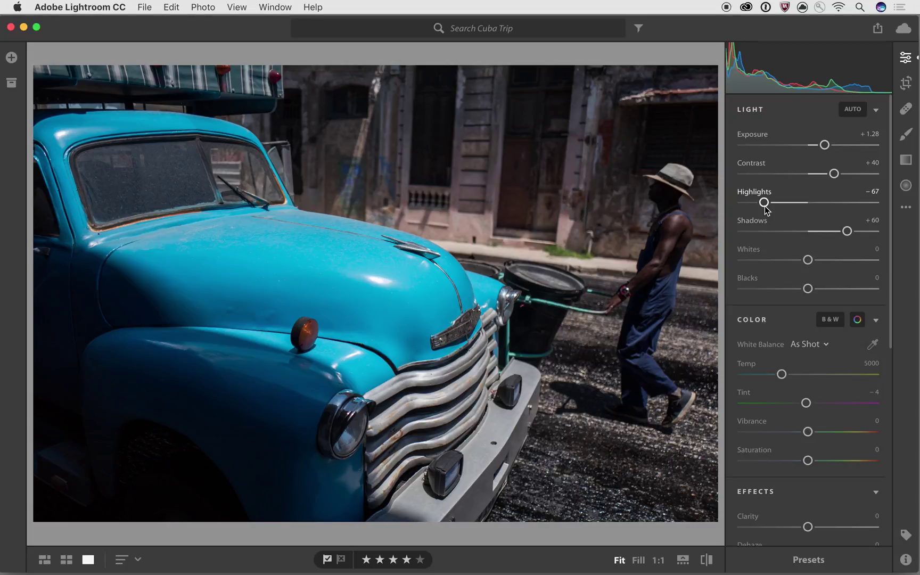
{"action": "mouse_move", "coordinate": [845, 232]}
{"action": "left_mouse_down"}
{"action": "mouse_move", "coordinate": [862, 233]}
{"action": "mouse_move", "coordinate": [853, 237]}
{"action": "left_mouse_up"}
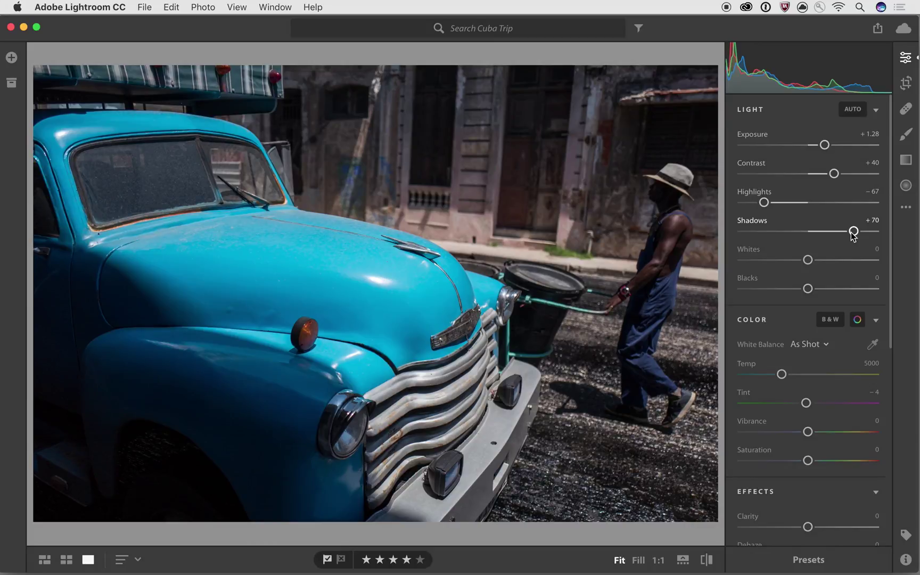
{"action": "left_click_drag", "start_coordinate": [834, 174], "coordinate": [825, 177]}
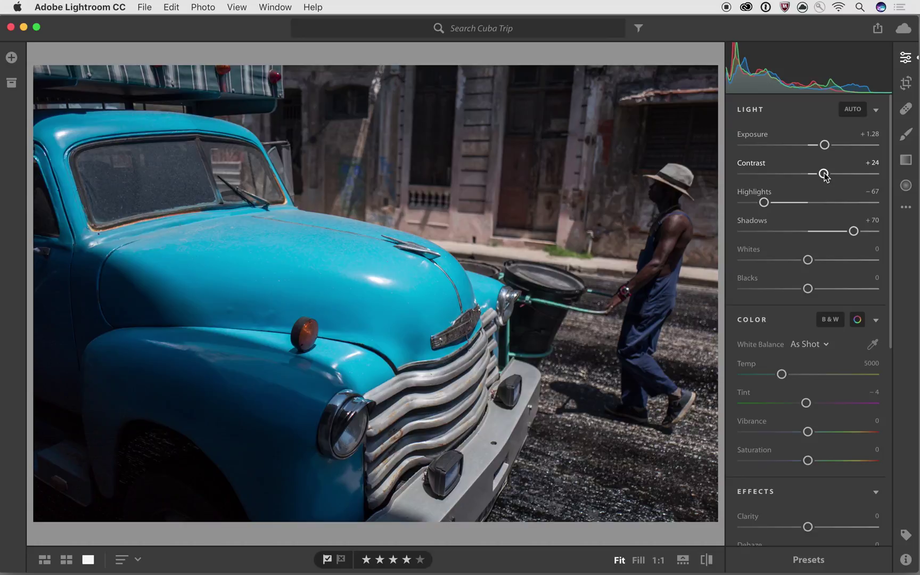
{"action": "left_click_drag", "start_coordinate": [824, 144], "coordinate": [828, 144]}
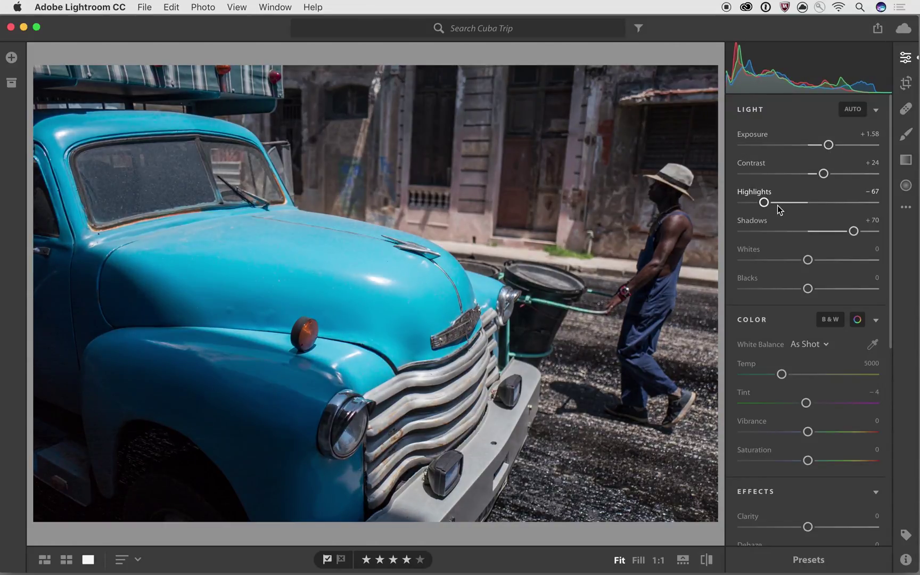
{"action": "mouse_move", "coordinate": [762, 202]}
{"action": "left_mouse_down"}
{"action": "mouse_move", "coordinate": [752, 203]}
{"action": "mouse_move", "coordinate": [765, 206]}
{"action": "left_mouse_up"}
{"action": "mouse_move", "coordinate": [853, 231]}
{"action": "left_mouse_down"}
{"action": "mouse_move", "coordinate": [867, 237]}
{"action": "mouse_move", "coordinate": [854, 237]}
{"action": "left_mouse_up"}
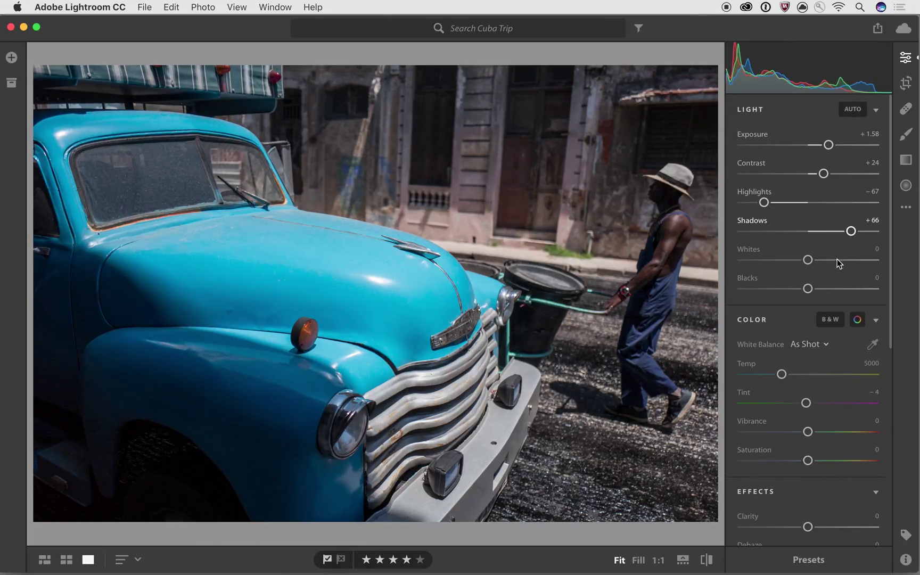
{"action": "mouse_move", "coordinate": [809, 260]}
{"action": "left_mouse_down"}
{"action": "mouse_move", "coordinate": [822, 261]}
{"action": "mouse_move", "coordinate": [804, 261]}
{"action": "left_mouse_up"}
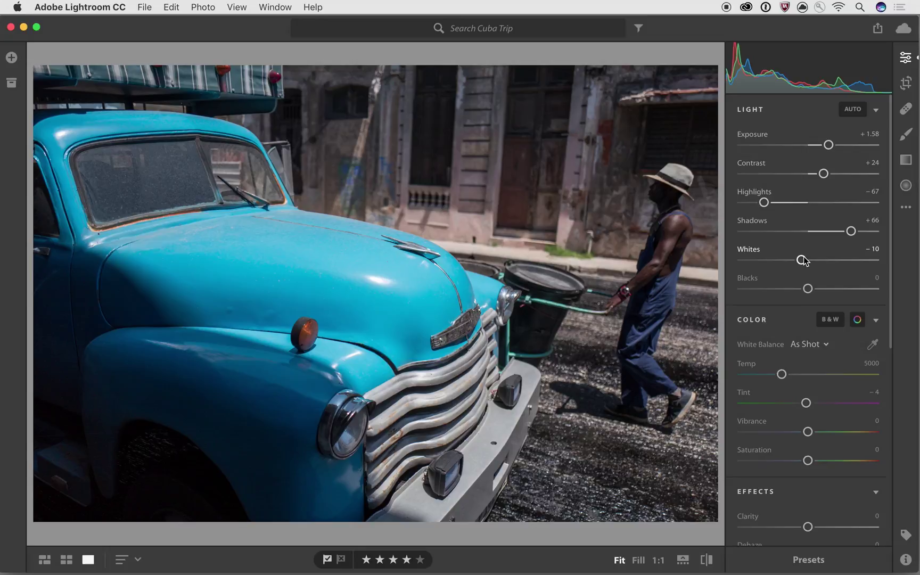
Set Whites to +20 and Blacks to -20, nudging Shadows up to +68
{"action": "mouse_move", "coordinate": [803, 261]}
{"action": "left_mouse_down"}
{"action": "mouse_move", "coordinate": [817, 260]}
{"action": "mouse_move", "coordinate": [806, 262]}
{"action": "left_mouse_up"}
{"action": "left_click_drag", "start_coordinate": [806, 261], "coordinate": [795, 289]}
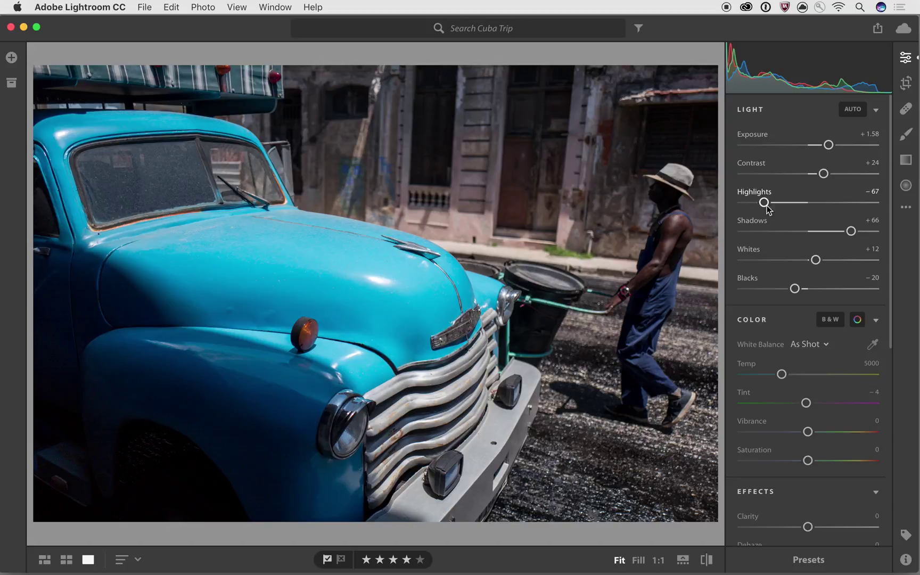
{"action": "mouse_move", "coordinate": [852, 232]}
{"action": "left_mouse_down"}
{"action": "mouse_move", "coordinate": [859, 232]}
{"action": "mouse_move", "coordinate": [852, 235]}
{"action": "left_mouse_up"}
{"action": "left_click_drag", "start_coordinate": [795, 288], "coordinate": [794, 291]}
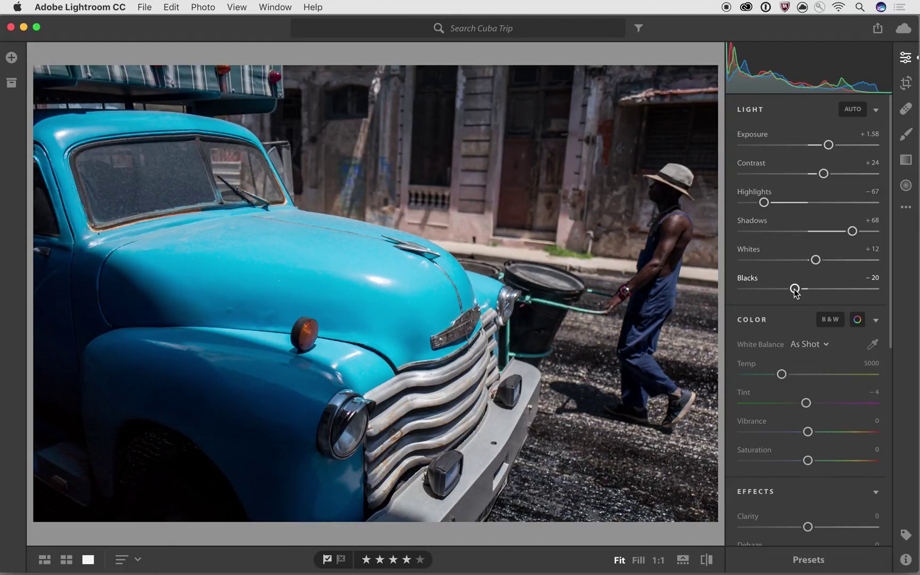
{"action": "left_click_drag", "start_coordinate": [815, 260], "coordinate": [820, 263]}
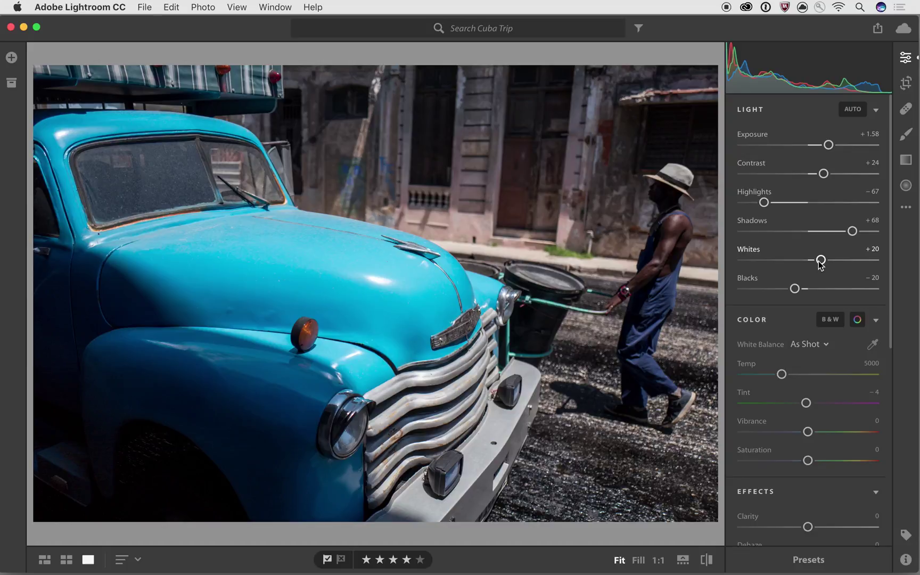
{"action": "left_click", "coordinate": [707, 559]}
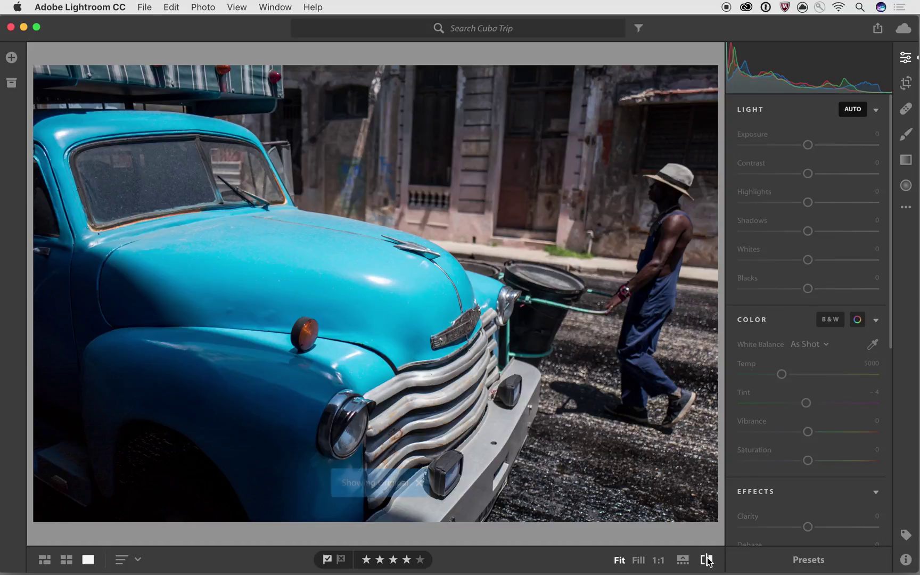
{"action": "left_click", "coordinate": [706, 559]}
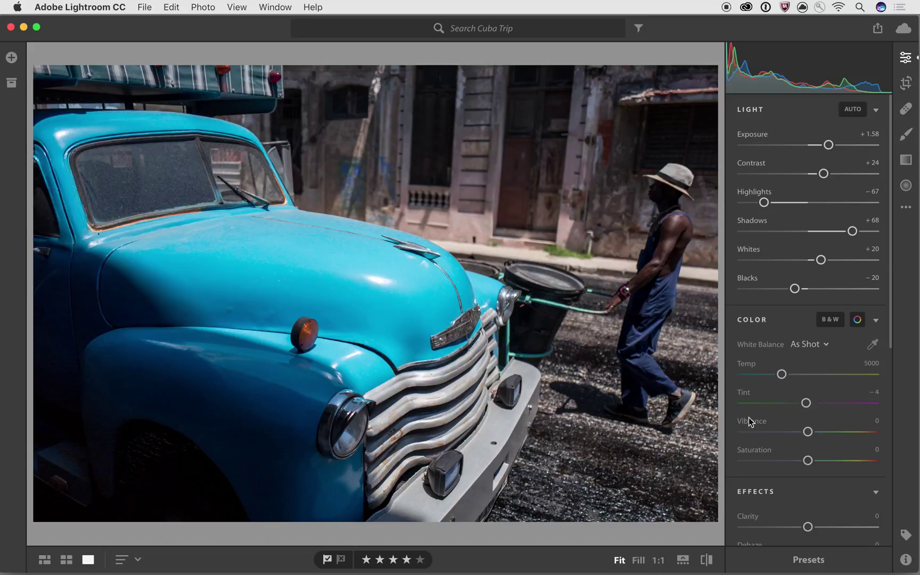
Raise the truck photo's Vibrance slider to +20, leaving Saturation at 0
{"action": "scroll", "coordinate": [789, 236], "scroll_direction": "down", "scroll_amount": 4}
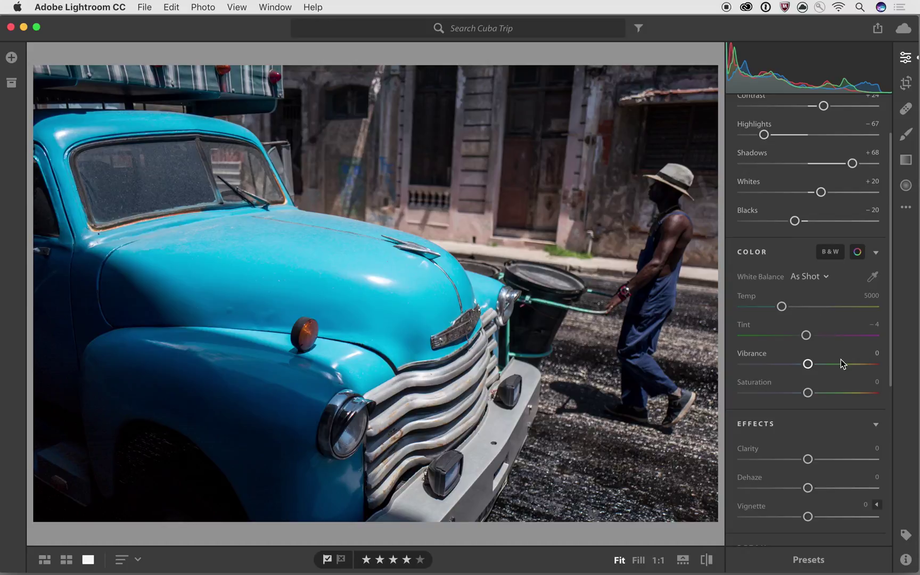
{"action": "mouse_move", "coordinate": [808, 364]}
{"action": "left_mouse_down"}
{"action": "mouse_move", "coordinate": [832, 370]}
{"action": "mouse_move", "coordinate": [821, 375]}
{"action": "left_mouse_up"}
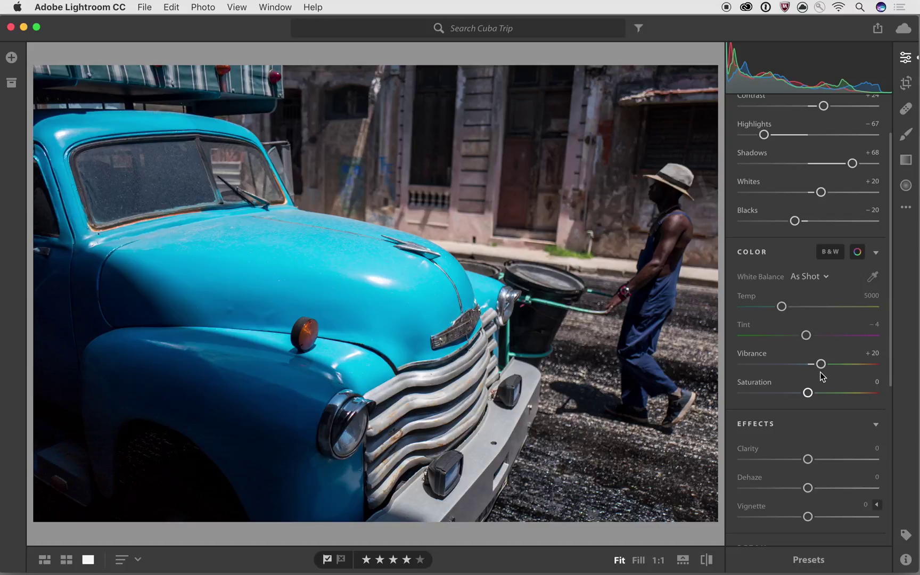
Set Saturation to +56 and bring Vibrance back down to +11
{"action": "left_click_drag", "start_coordinate": [808, 392], "coordinate": [780, 402]}
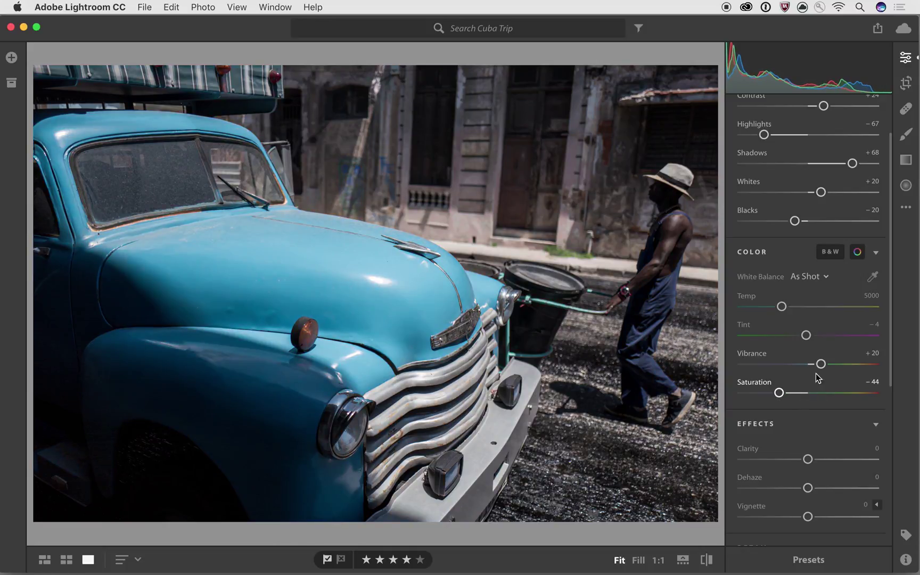
{"action": "left_click_drag", "start_coordinate": [820, 364], "coordinate": [847, 364]}
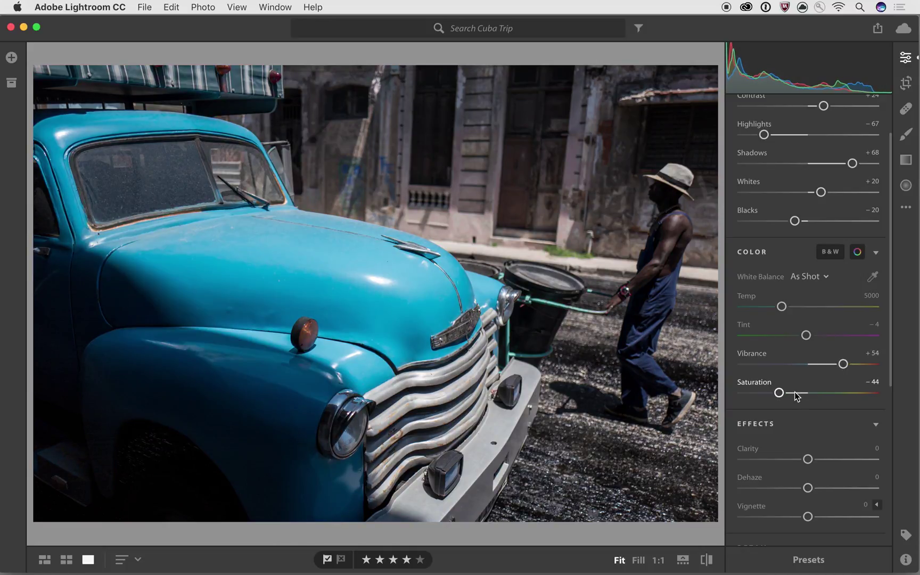
{"action": "left_click_drag", "start_coordinate": [784, 394], "coordinate": [822, 374]}
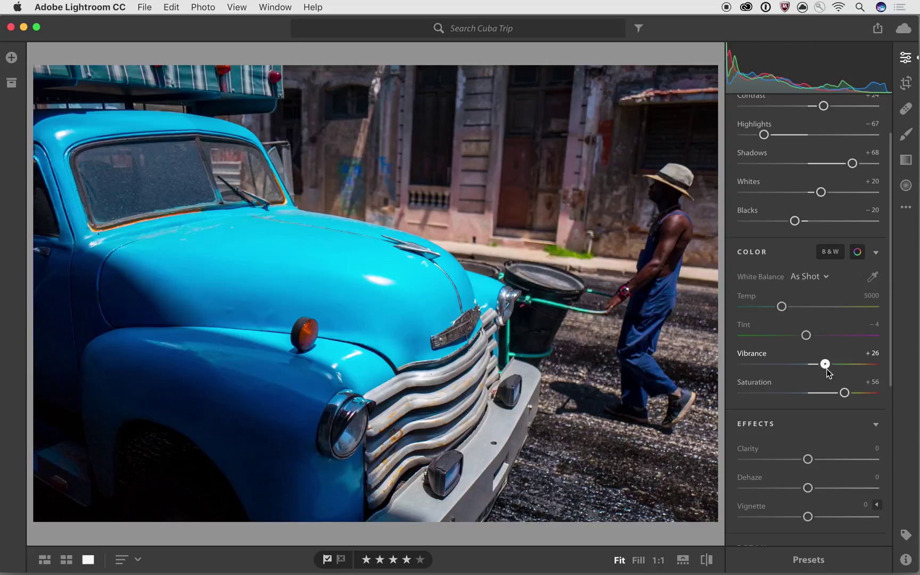
{"action": "left_click_drag", "start_coordinate": [824, 368], "coordinate": [814, 370]}
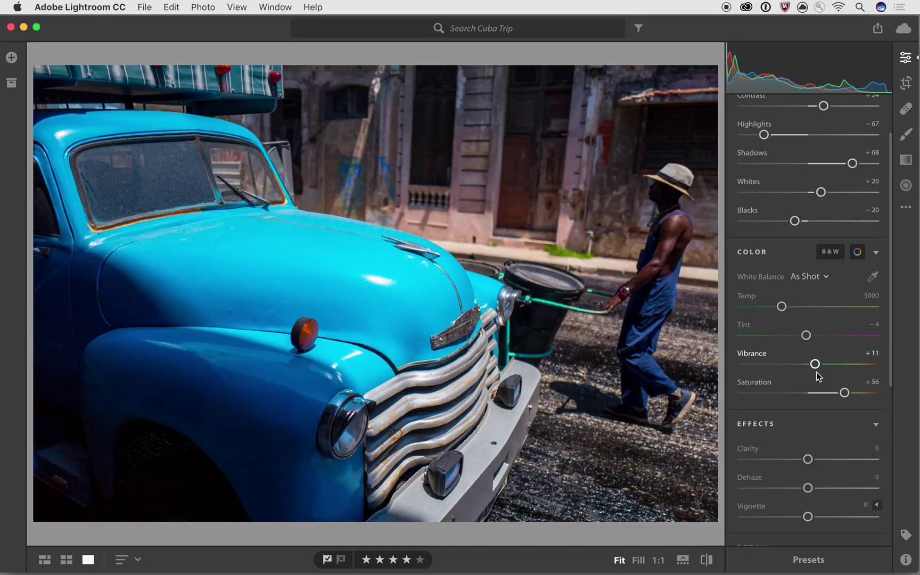
{"action": "key", "text": "backslash"}
{"action": "left_click", "coordinate": [707, 560]}
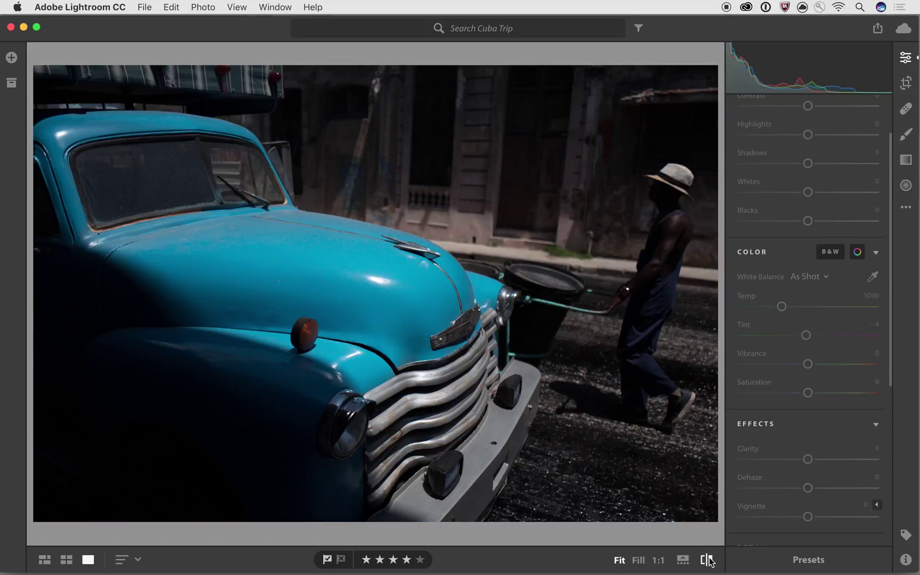
{"action": "left_click", "coordinate": [708, 559]}
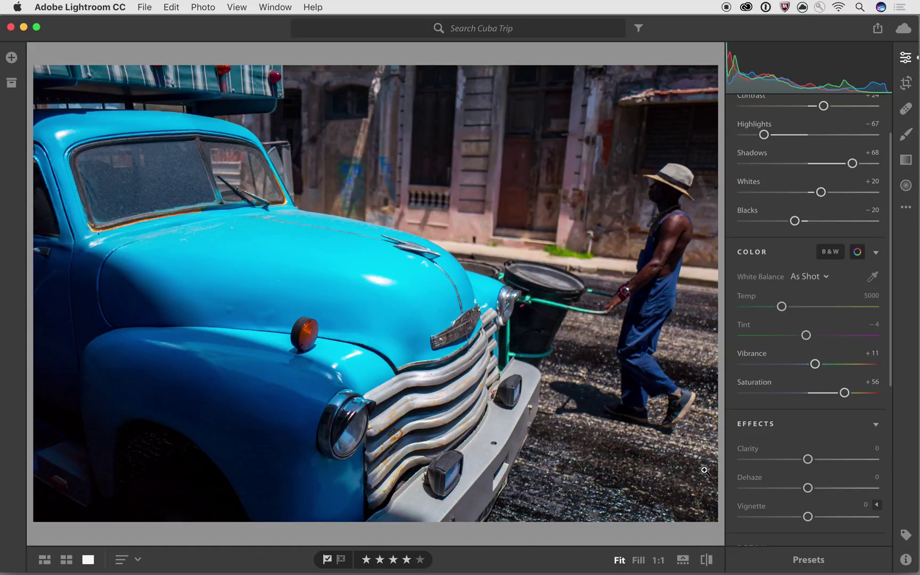
{"action": "key", "text": "backslash"}
{"action": "key", "text": "backslash"}
{"action": "key", "text": "backslash"}
From the photo grid, find the pink-sky lighthouse sunset shot and open it in Detail view
{"action": "key", "text": "g"}
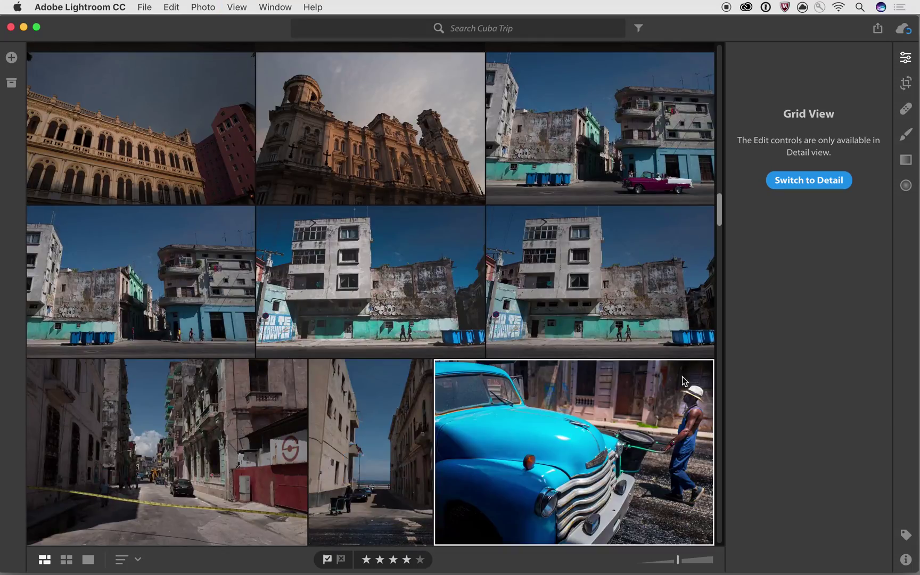
{"action": "scroll", "coordinate": [592, 292], "scroll_direction": "down", "scroll_amount": 10}
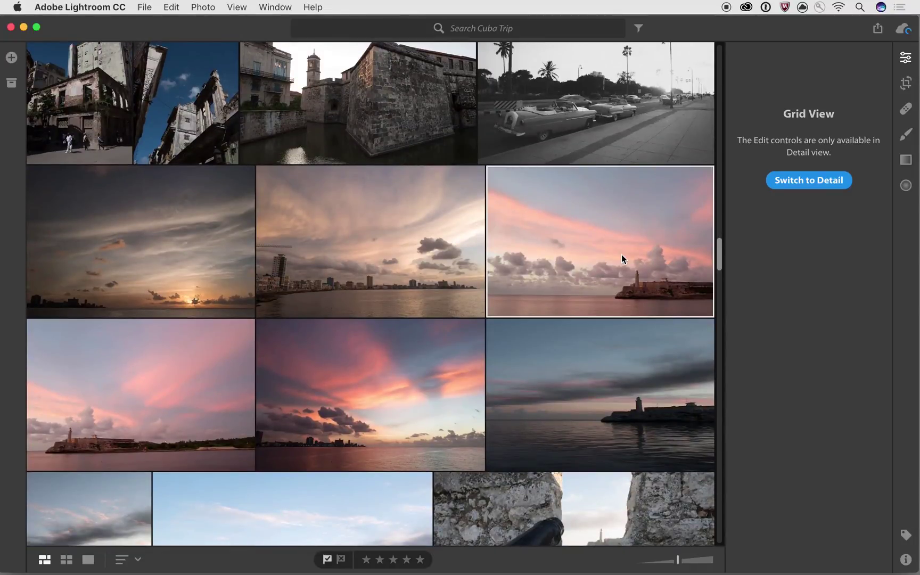
{"action": "key", "text": "d"}
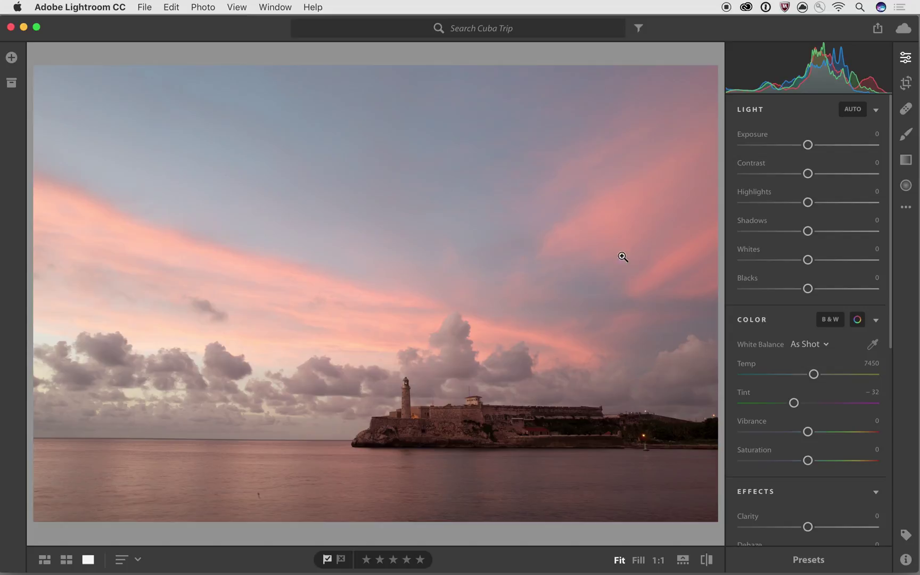
Try the Cloudy, Shade, Tungsten and Fluorescent white balance presets in turn
{"action": "left_click", "coordinate": [825, 346]}
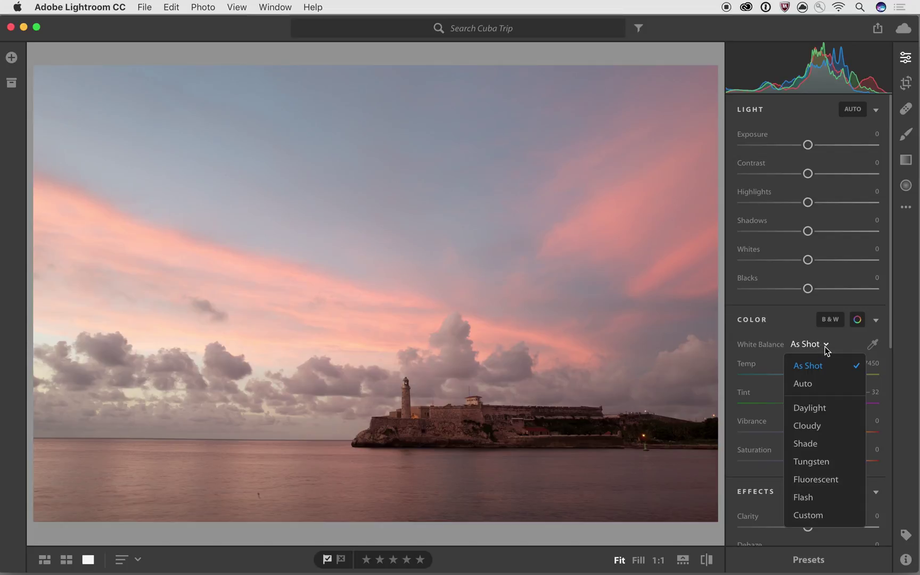
{"action": "left_click", "coordinate": [831, 426]}
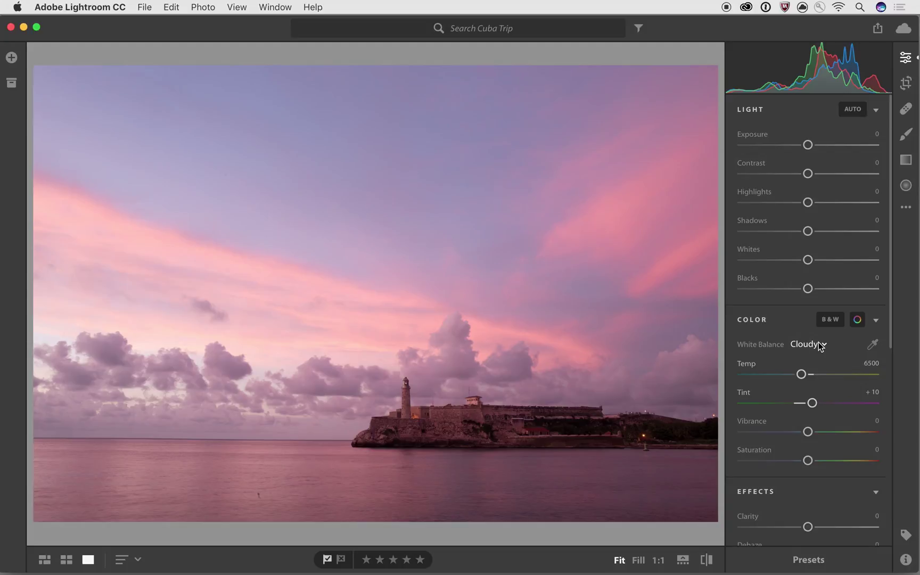
{"action": "left_click", "coordinate": [819, 345]}
{"action": "left_click", "coordinate": [837, 449]}
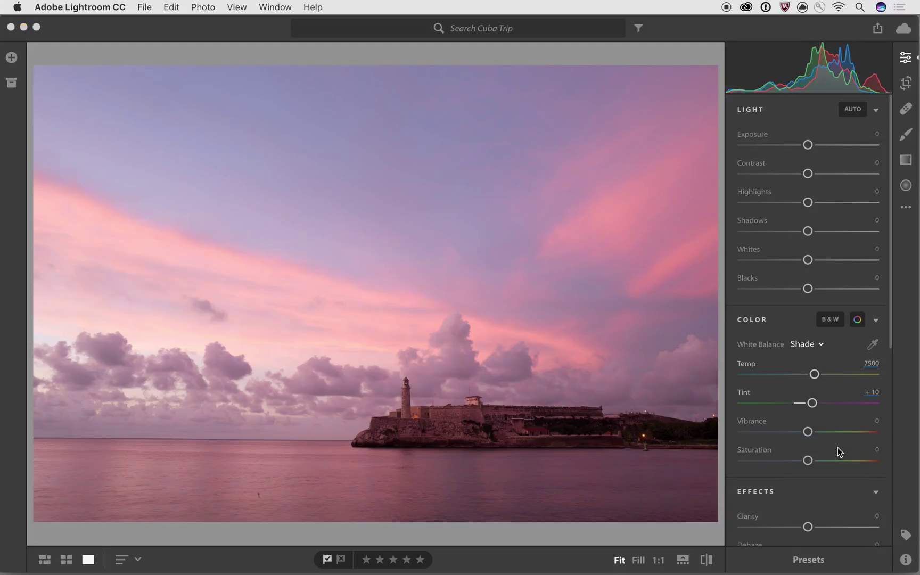
{"action": "left_click", "coordinate": [819, 345]}
{"action": "left_click", "coordinate": [818, 463]}
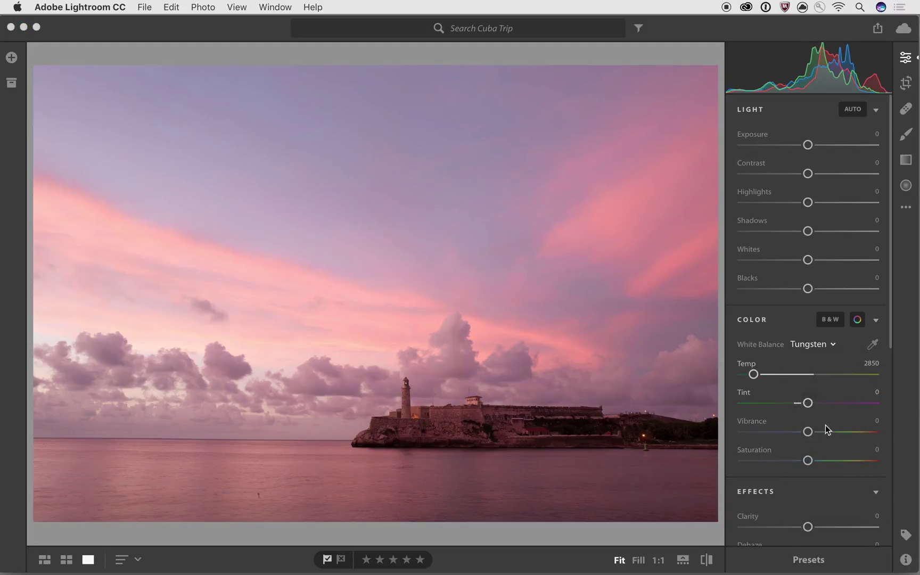
{"action": "left_click", "coordinate": [815, 346]}
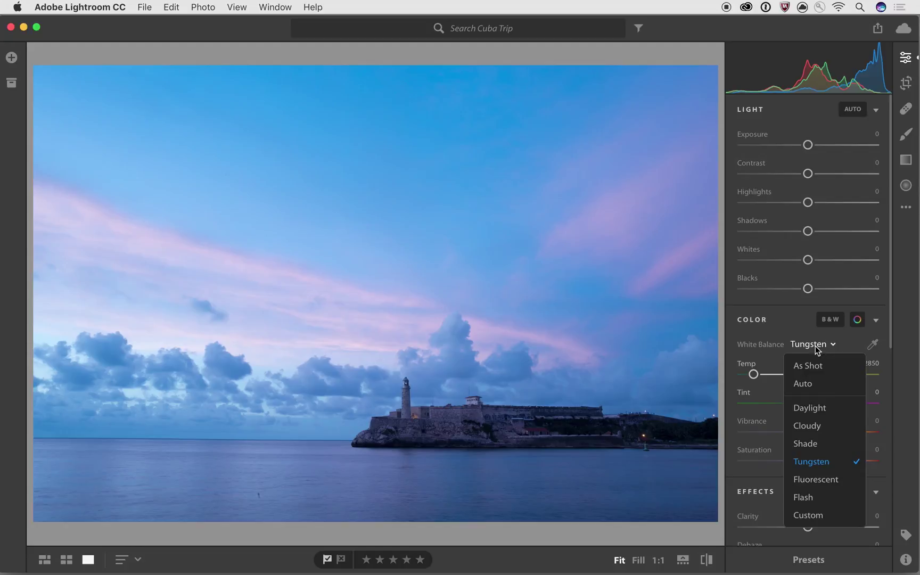
{"action": "left_click", "coordinate": [825, 478]}
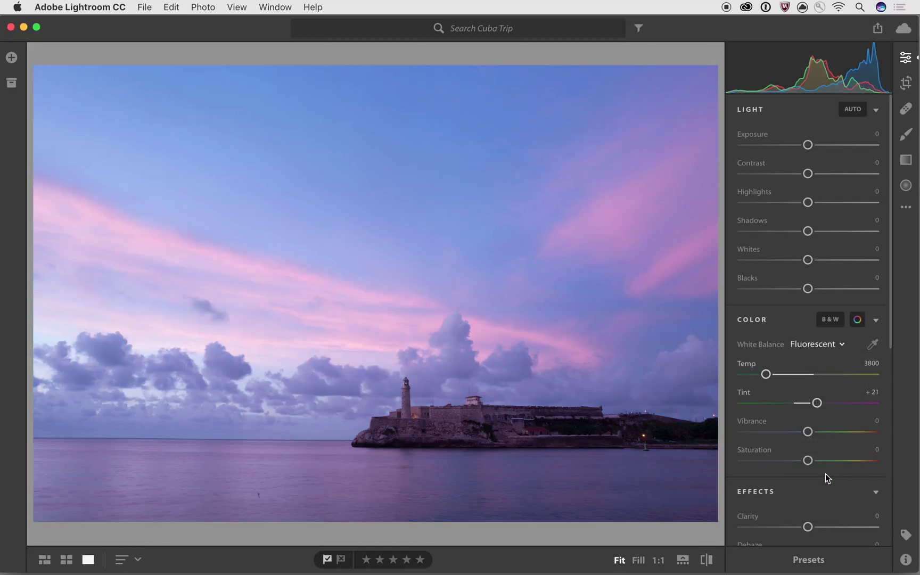
Return to As Shot, then settle on Auto white balance (Temp 5550, Tint 0)
{"action": "left_click", "coordinate": [830, 344]}
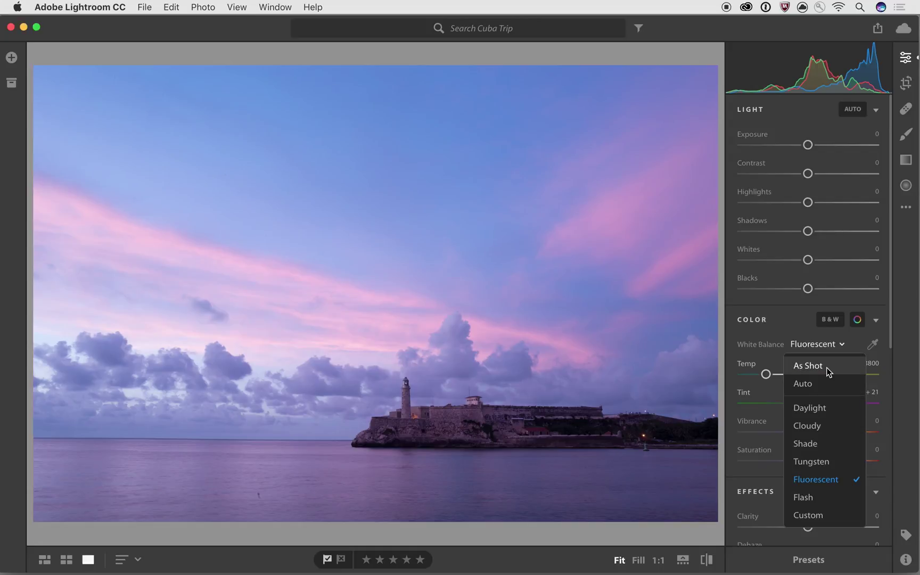
{"action": "left_click", "coordinate": [826, 367]}
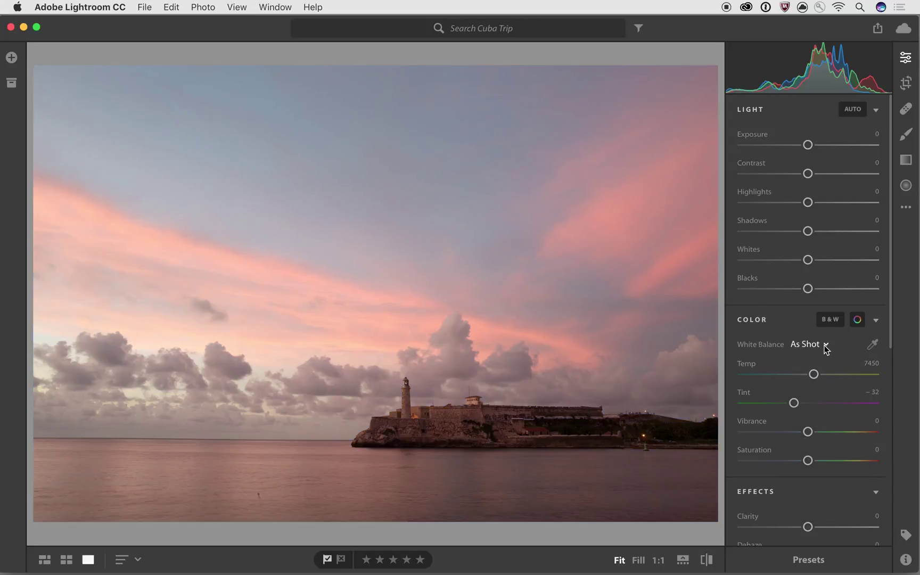
{"action": "left_click", "coordinate": [826, 346]}
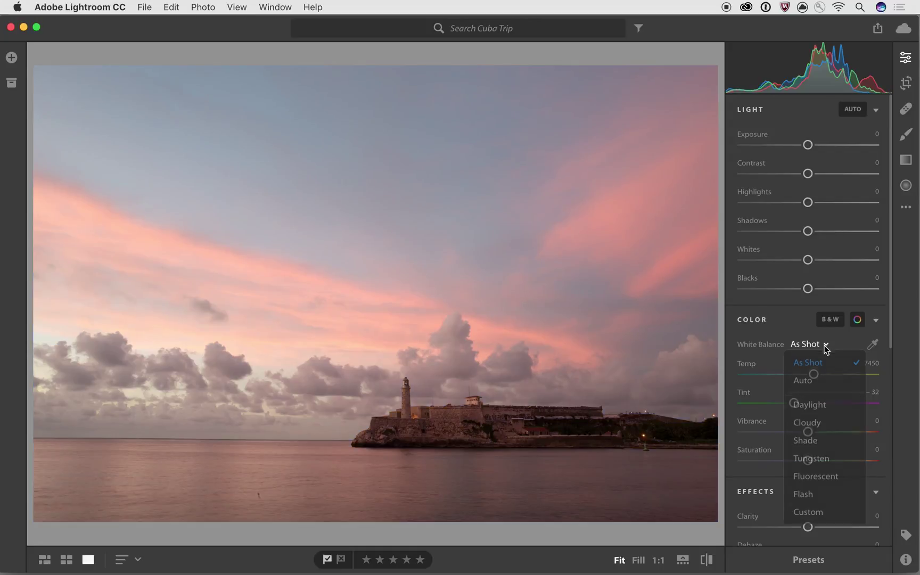
{"action": "left_click", "coordinate": [813, 382]}
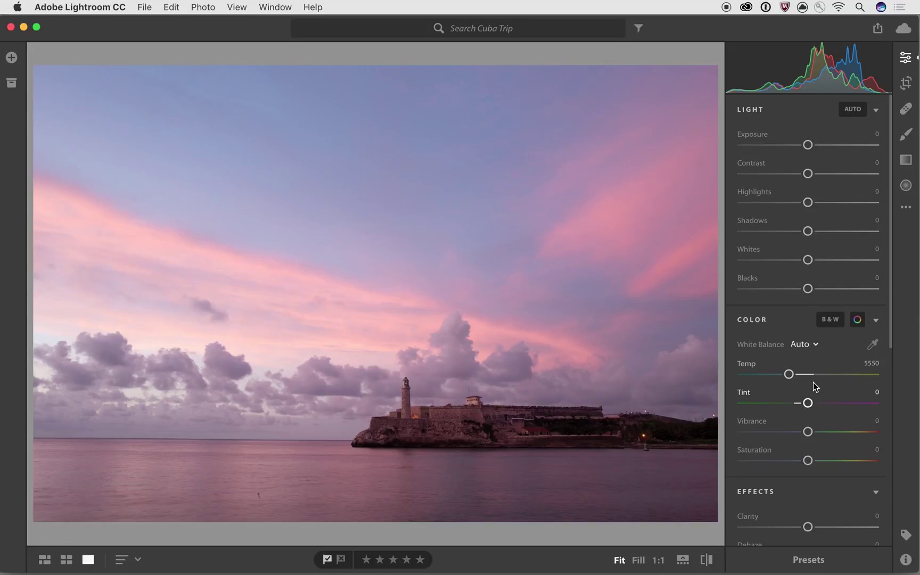
Sample a neutral sky spot with the eyedropper for Temp 5250, Tint -53, then compare before/after
{"action": "left_click", "coordinate": [873, 346]}
{"action": "left_click", "coordinate": [219, 357]}
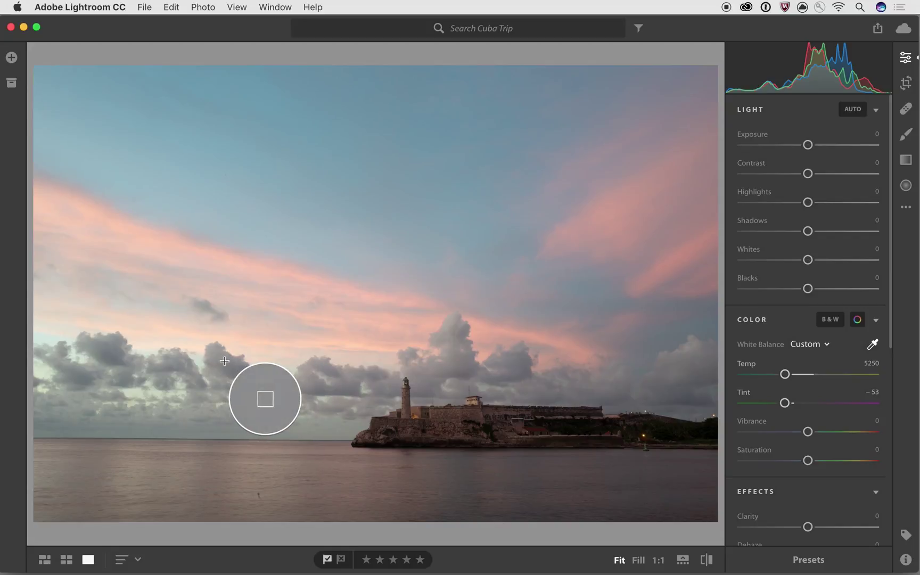
{"action": "left_click", "coordinate": [872, 344]}
{"action": "key", "text": "shift+a"}
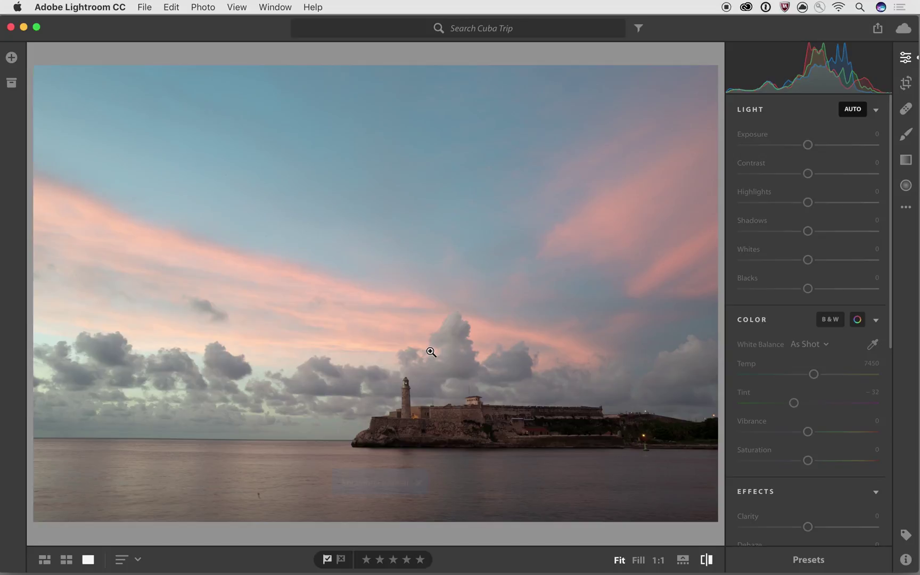
{"action": "key", "text": "backslash"}
{"action": "key", "text": "backslash"}
{"action": "key", "text": "super+z"}
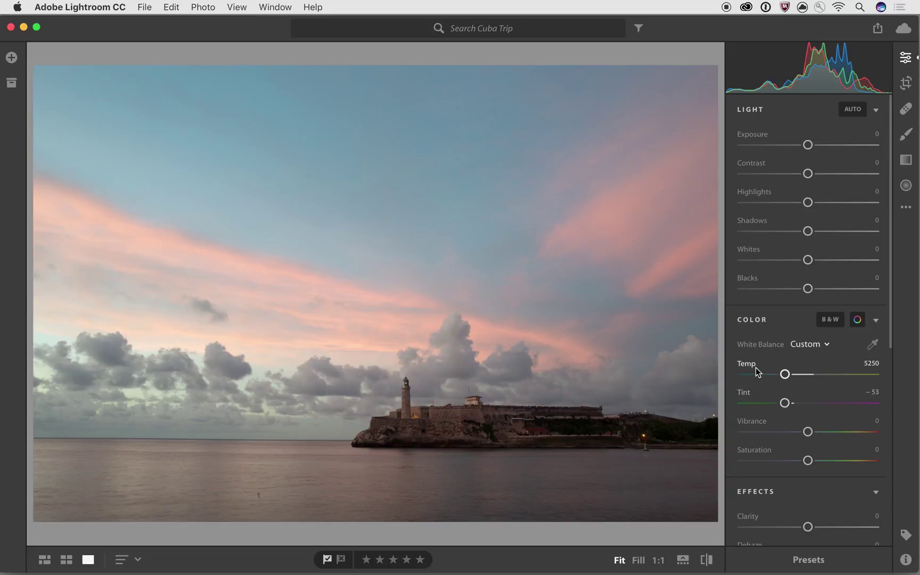
Start from As Shot white balance and set Temp to 5679 and Tint to +8
{"action": "left_click", "coordinate": [809, 345]}
{"action": "left_click", "coordinate": [815, 365]}
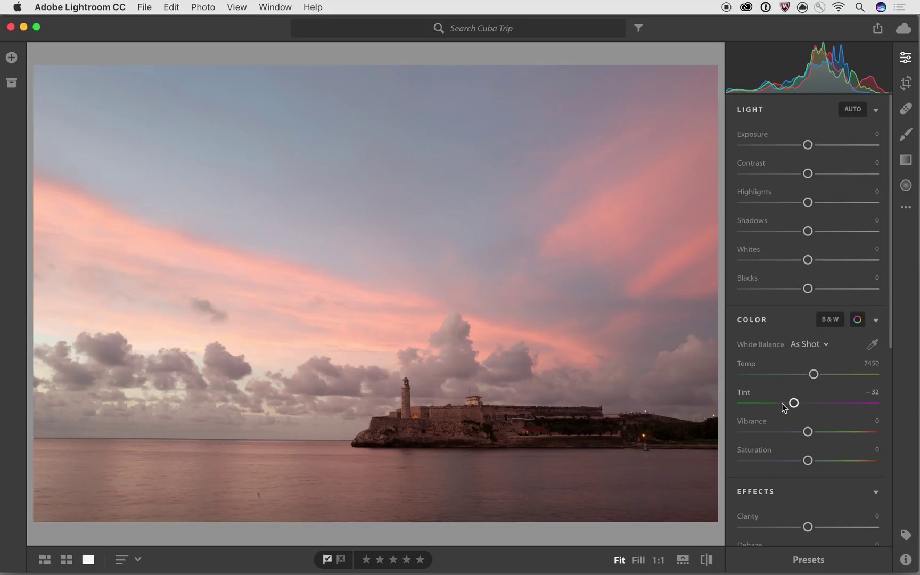
{"action": "mouse_move", "coordinate": [812, 377]}
{"action": "left_mouse_down"}
{"action": "mouse_move", "coordinate": [747, 381]}
{"action": "mouse_move", "coordinate": [873, 376]}
{"action": "mouse_move", "coordinate": [822, 379]}
{"action": "left_mouse_up"}
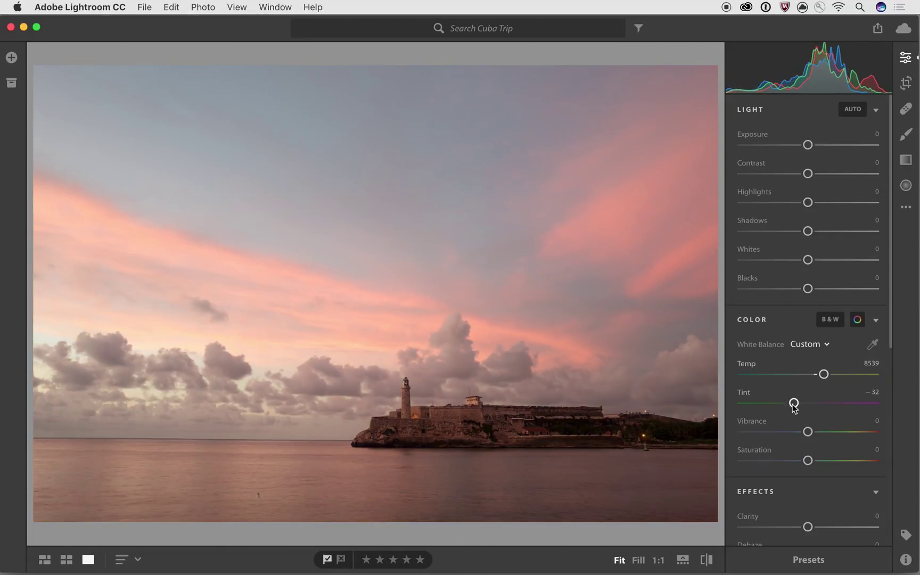
{"action": "mouse_move", "coordinate": [793, 407]}
{"action": "left_mouse_down"}
{"action": "mouse_move", "coordinate": [745, 410]}
{"action": "mouse_move", "coordinate": [841, 407]}
{"action": "mouse_move", "coordinate": [803, 408]}
{"action": "mouse_move", "coordinate": [813, 376]}
{"action": "mouse_move", "coordinate": [797, 376]}
{"action": "mouse_move", "coordinate": [811, 407]}
{"action": "mouse_move", "coordinate": [791, 378]}
{"action": "mouse_move", "coordinate": [811, 404]}
{"action": "left_mouse_up"}
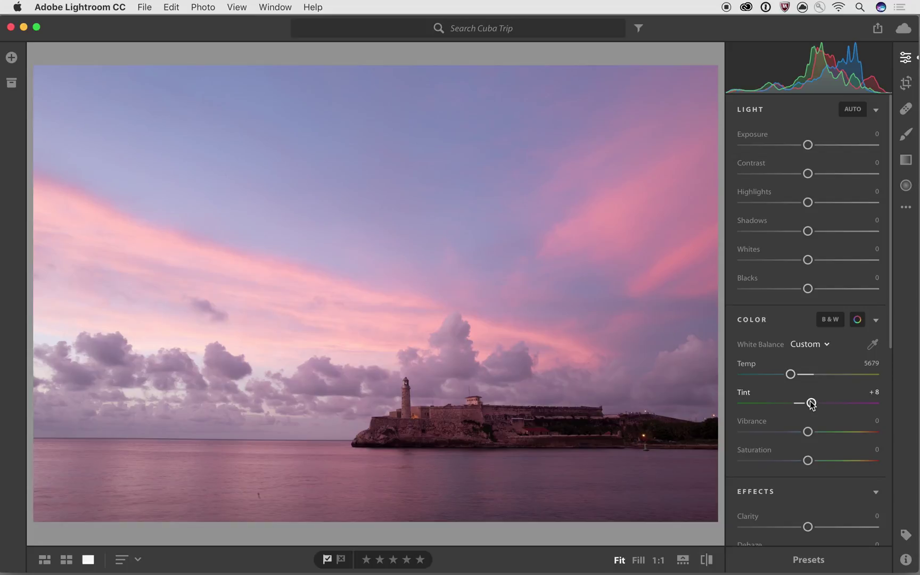
Set Contrast +34, Highlights -13, Shadows +15, Whites +20, Blacks -4 and Vibrance +17
{"action": "left_click_drag", "start_coordinate": [808, 432], "coordinate": [827, 432]}
{"action": "left_click_drag", "start_coordinate": [808, 174], "coordinate": [815, 208]}
{"action": "left_click_drag", "start_coordinate": [807, 260], "coordinate": [803, 288]}
{"action": "mouse_move", "coordinate": [807, 231]}
{"action": "left_mouse_down"}
{"action": "mouse_move", "coordinate": [837, 232]}
{"action": "mouse_move", "coordinate": [821, 239]}
{"action": "left_mouse_up"}
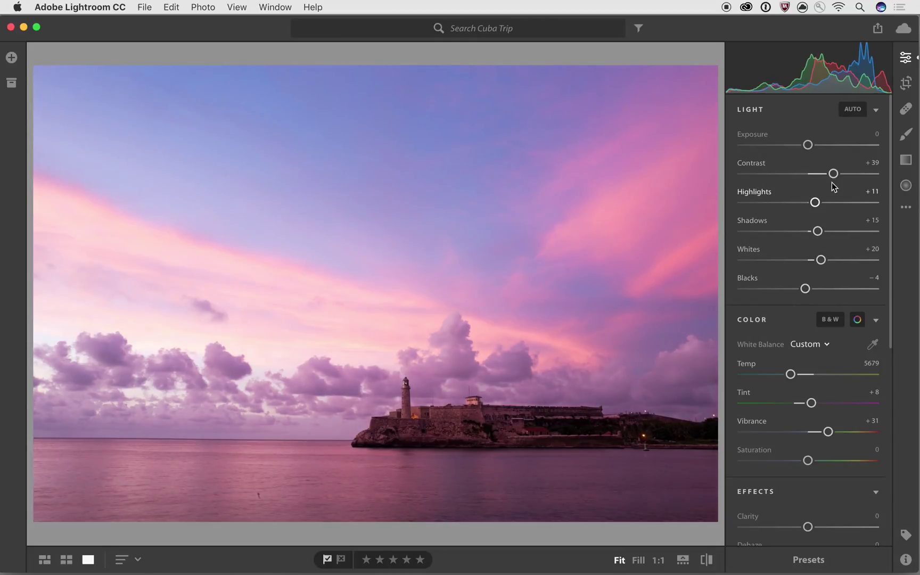
{"action": "mouse_move", "coordinate": [833, 173]}
{"action": "left_mouse_down"}
{"action": "mouse_move", "coordinate": [832, 203]}
{"action": "mouse_move", "coordinate": [778, 199]}
{"action": "mouse_move", "coordinate": [798, 203]}
{"action": "mouse_move", "coordinate": [828, 177]}
{"action": "left_mouse_up"}
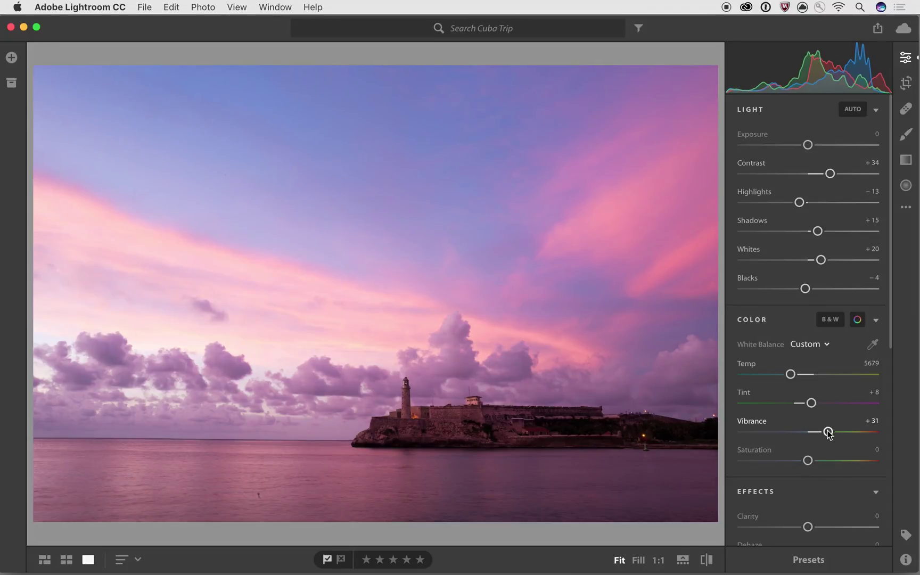
{"action": "left_click_drag", "start_coordinate": [828, 432], "coordinate": [808, 403]}
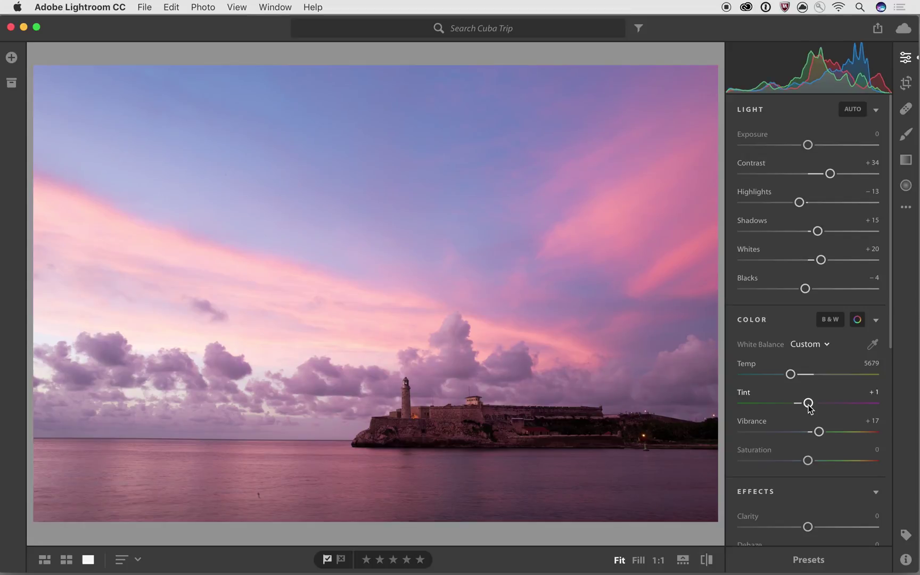
Crop tighter by shifting the photo in the crop frame, comparing against the original
{"action": "key", "text": "backslash"}
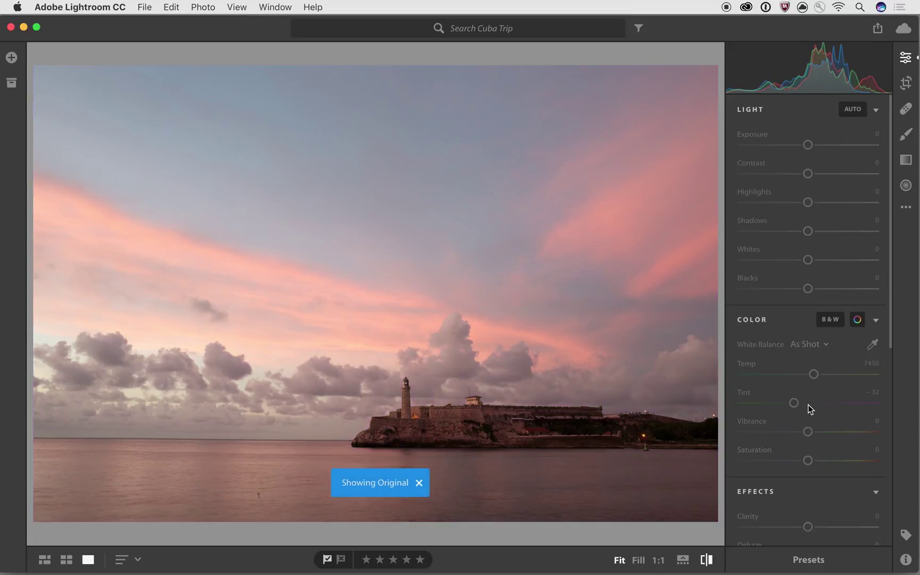
{"action": "key", "text": "backslash"}
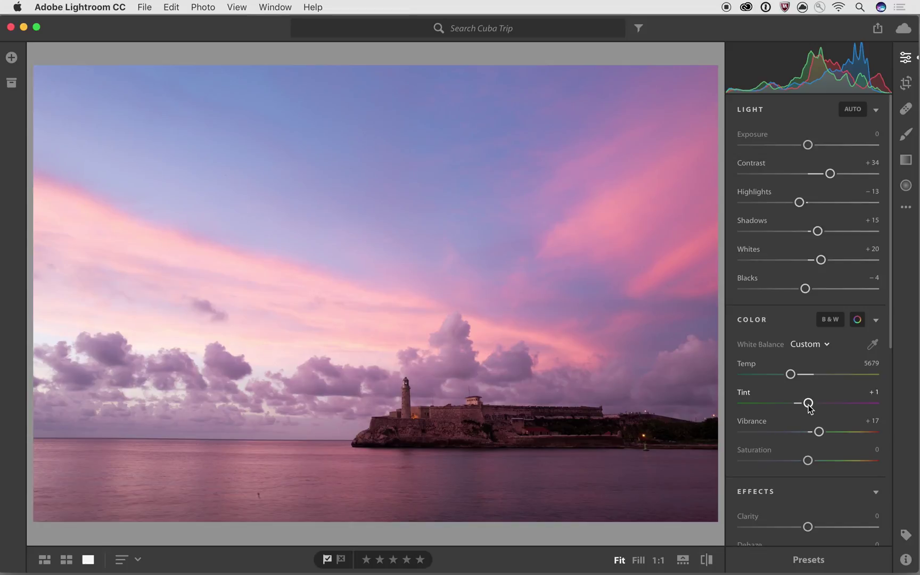
{"action": "left_click", "coordinate": [906, 83]}
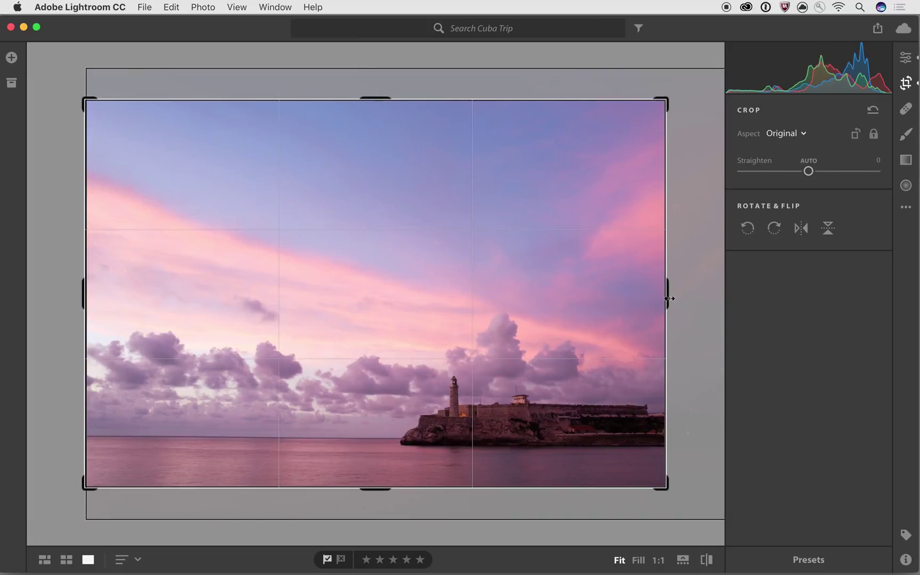
{"action": "left_click_drag", "start_coordinate": [581, 292], "coordinate": [616, 247]}
{"action": "key", "text": "Return"}
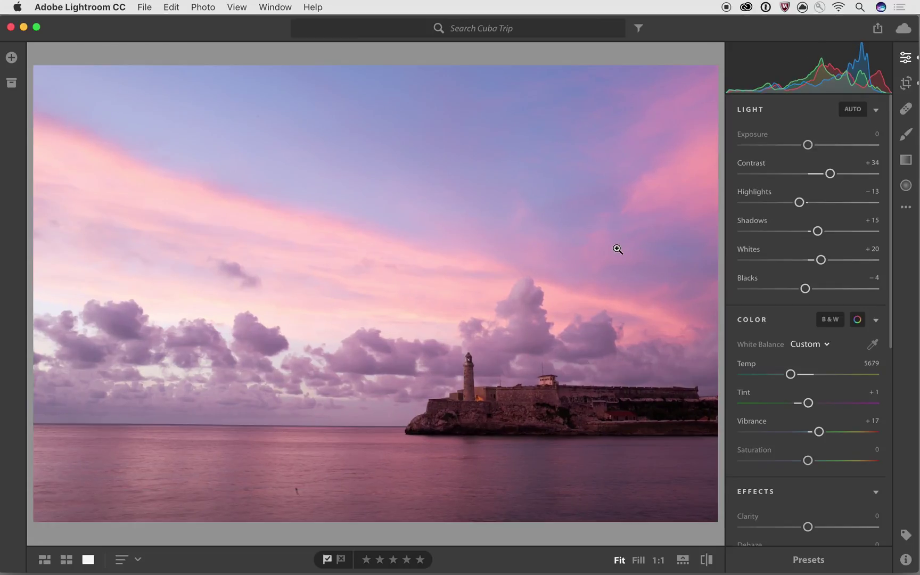
{"action": "key", "text": "backslash"}
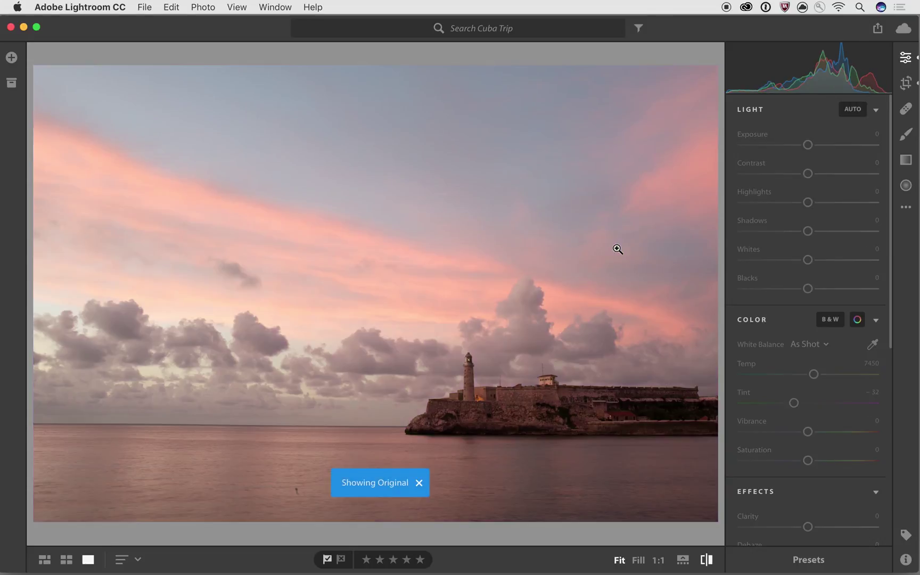
{"action": "key", "text": "backslash"}
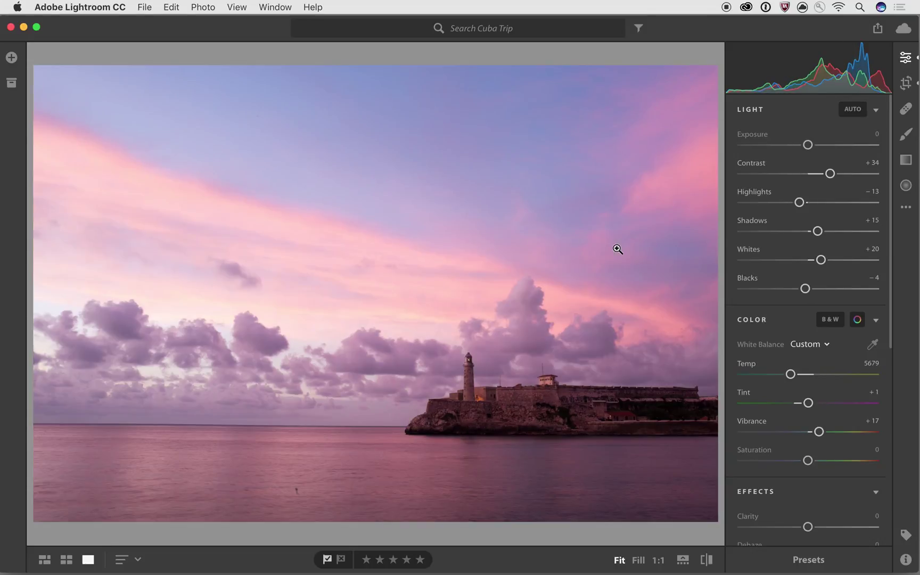